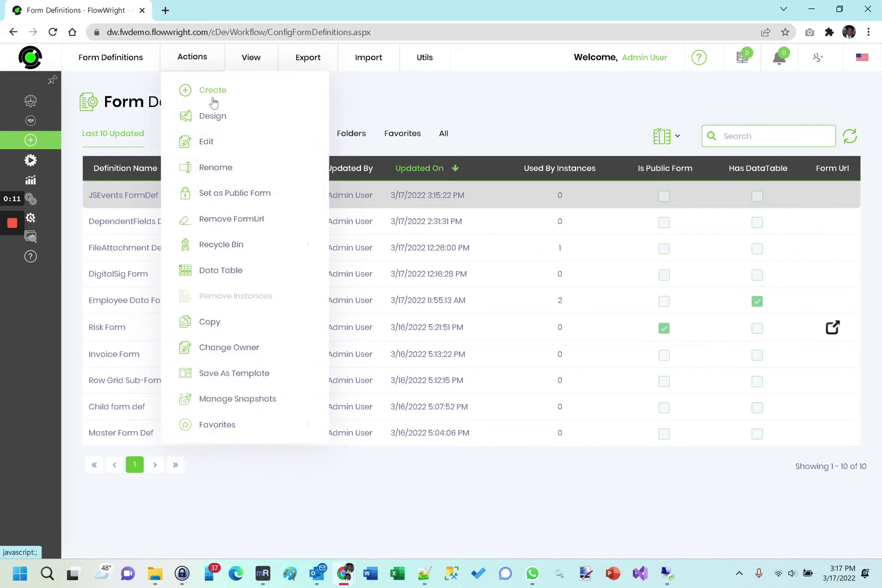
# - Create a form definition named "VariableForm Def" and open it in the designer
pyautogui.click(214, 91)
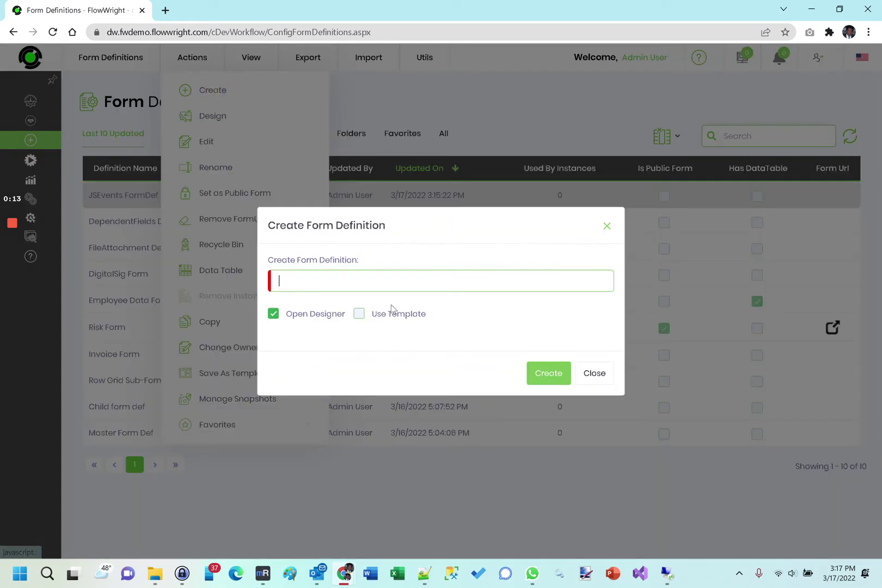
pyautogui.write('Variable')
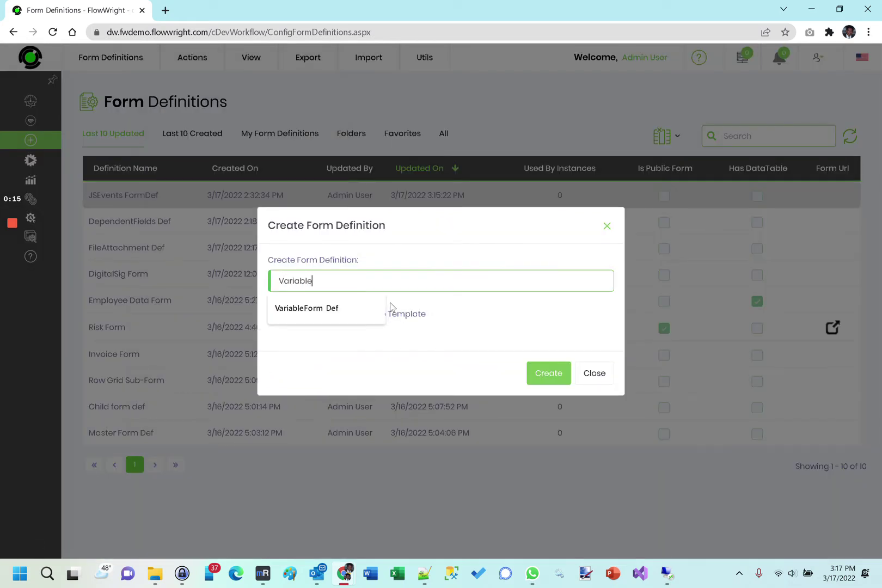
pyautogui.click(361, 309)
pyautogui.click(541, 375)
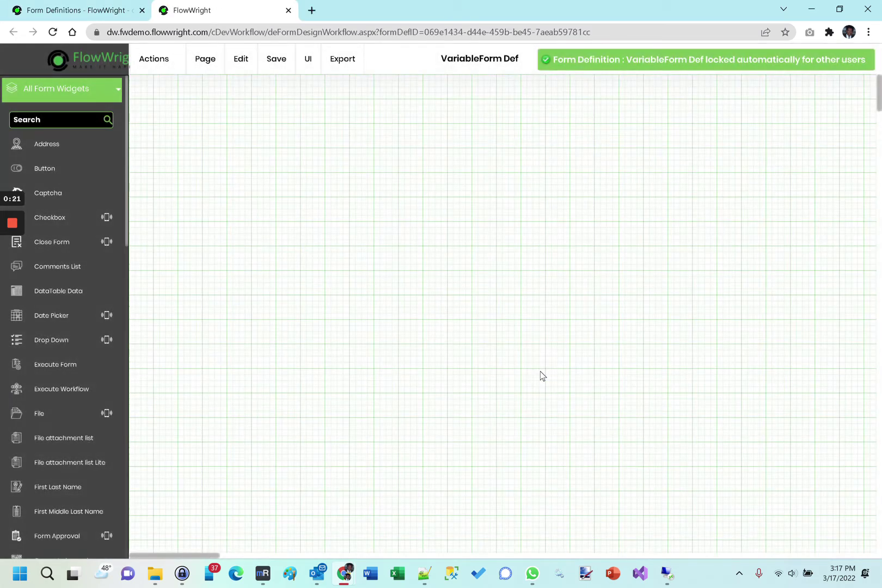
# - Place a Text widget near the upper part of the form canvas and duplicate it
pyautogui.scroll(-5, 65, 378)
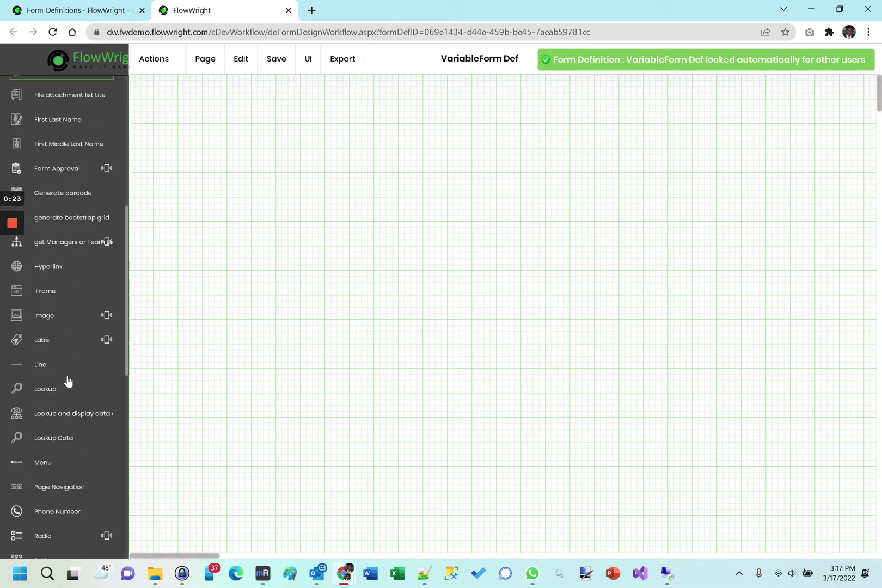
pyautogui.scroll(-6, 67, 379)
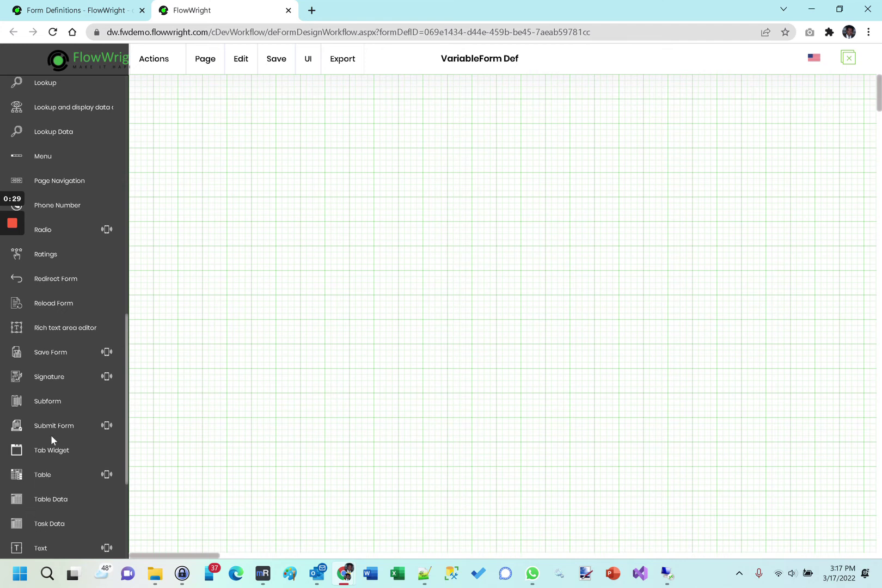
pyautogui.scroll(-2, 29, 412)
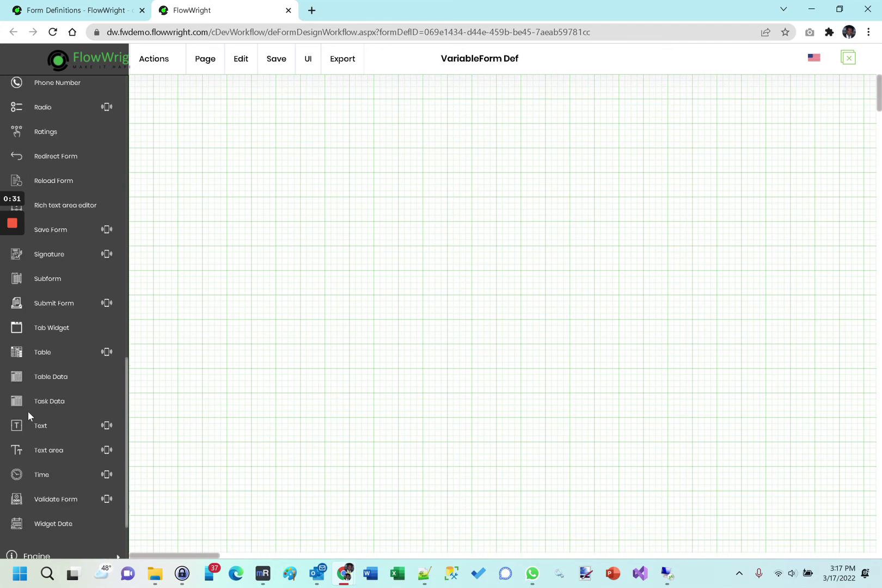
pyautogui.moveTo(14, 423); pyautogui.dragTo(248, 116)
pyautogui.rightClick(276, 129)
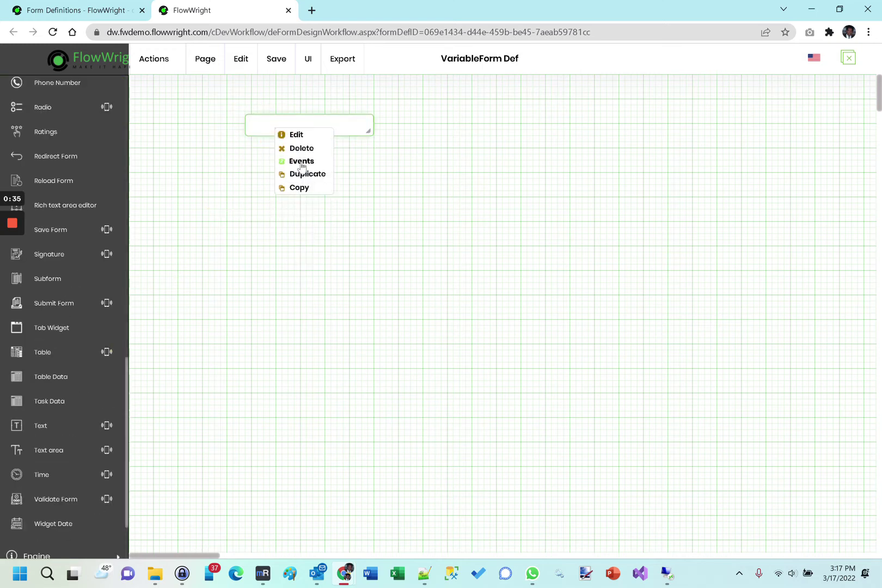
pyautogui.click(300, 172)
pyautogui.click(309, 135)
# - Move the two text boxes to the form's left edge, left-aligned with one above the other
pyautogui.moveTo(295, 118); pyautogui.dragTo(206, 87)
pyautogui.click(492, 136)
pyautogui.click(367, 134)
pyautogui.click(480, 134)
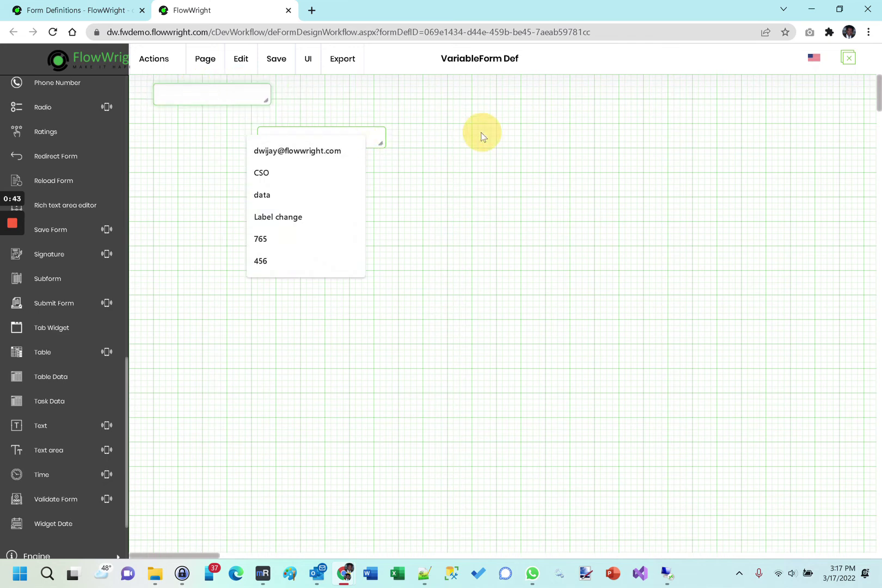
pyautogui.moveTo(331, 141); pyautogui.dragTo(227, 147)
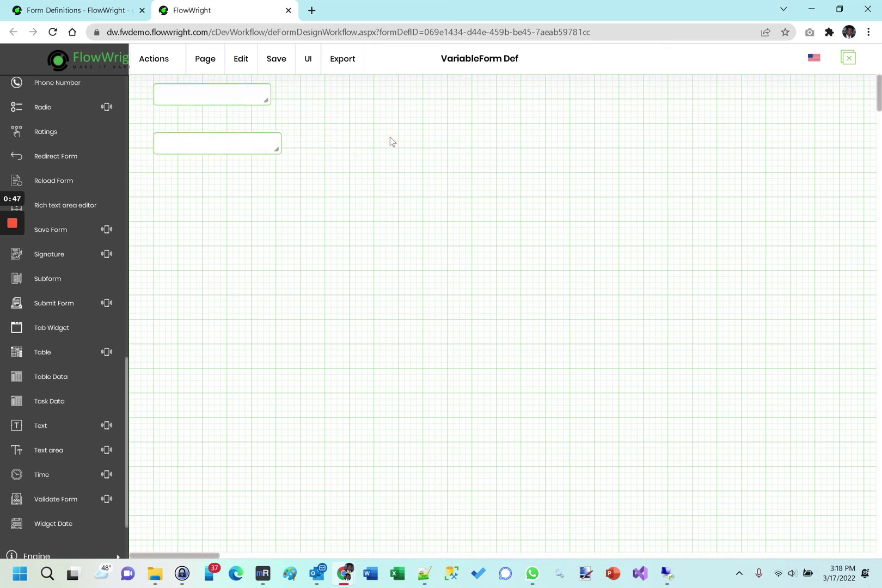
pyautogui.click(237, 89)
# - Review the list of system variables available to the form and close it
pyautogui.moveTo(154, 69)
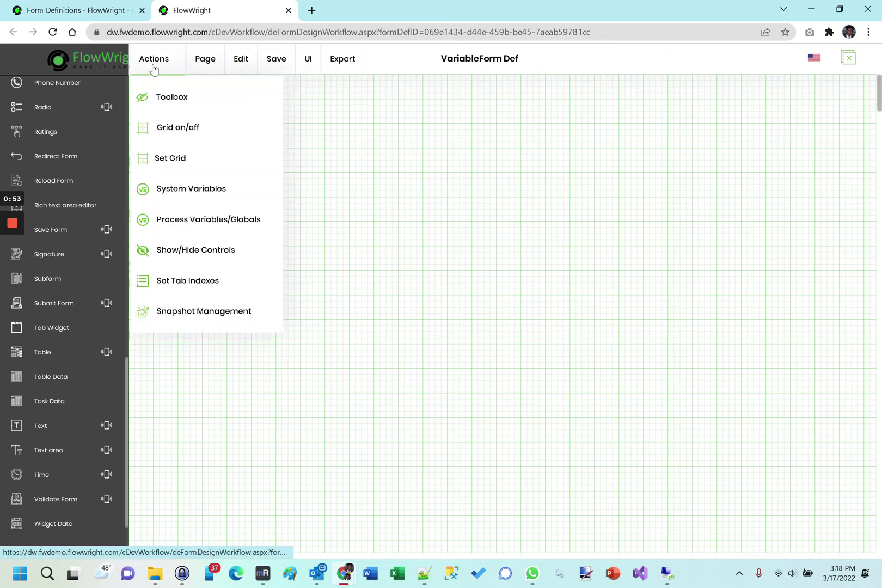
pyautogui.click(183, 190)
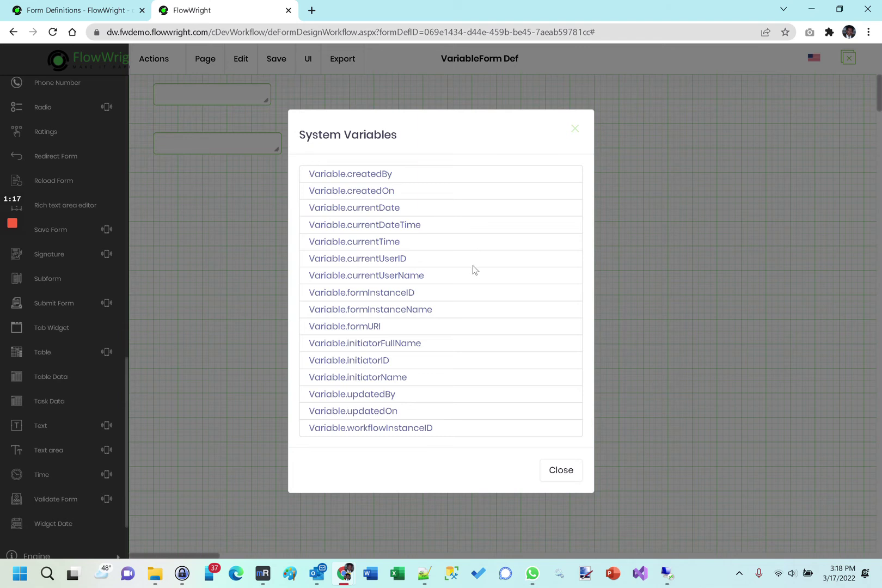
pyautogui.click(574, 476)
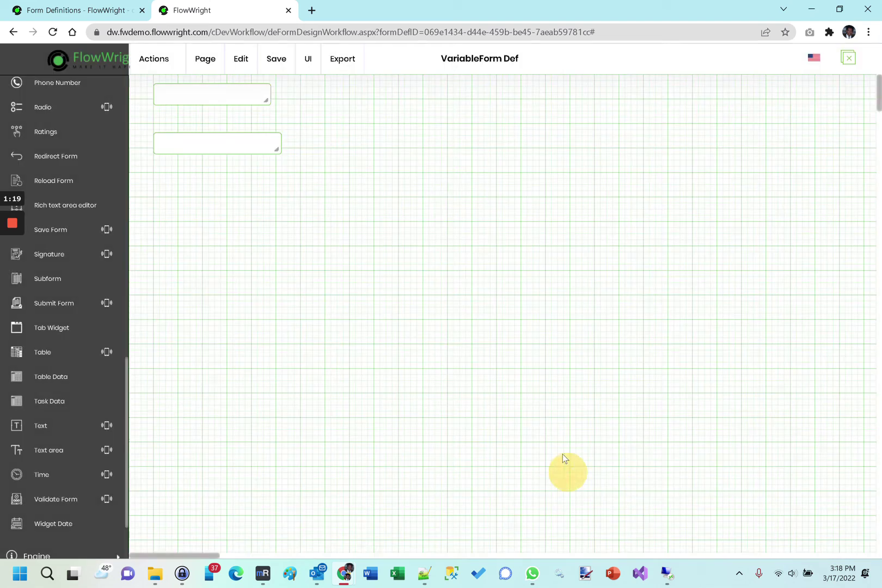
# - Fill the upper text box with the system variable Variable.initiatorFullName
pyautogui.rightClick(242, 98)
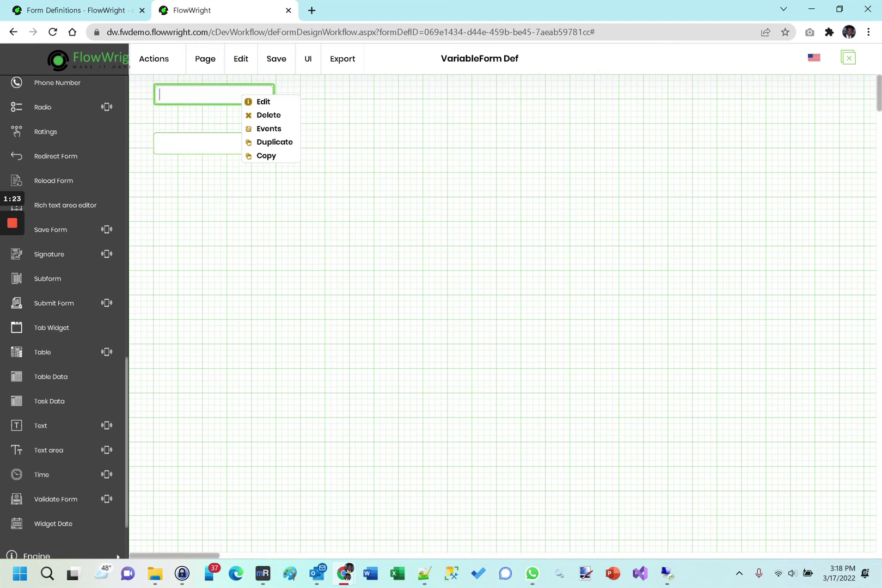
pyautogui.click(170, 93)
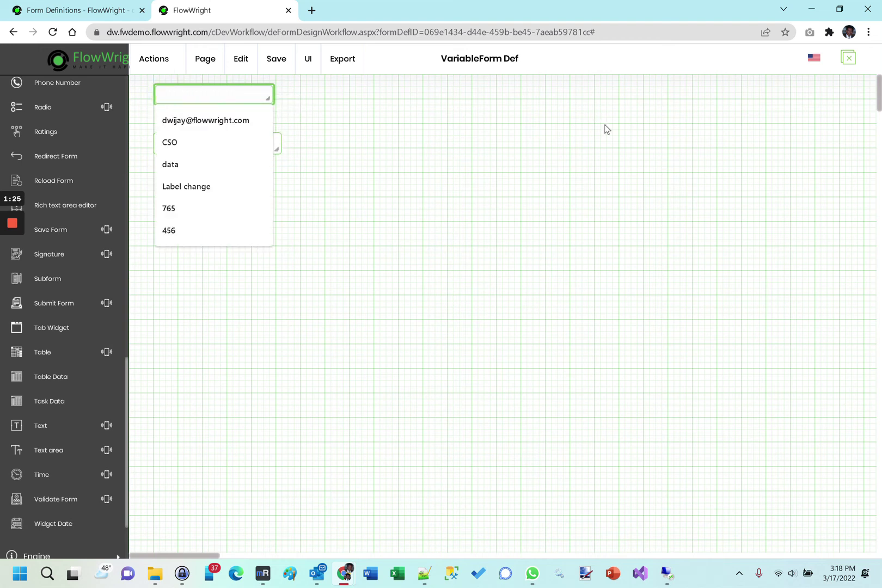
pyautogui.write('Variable.')
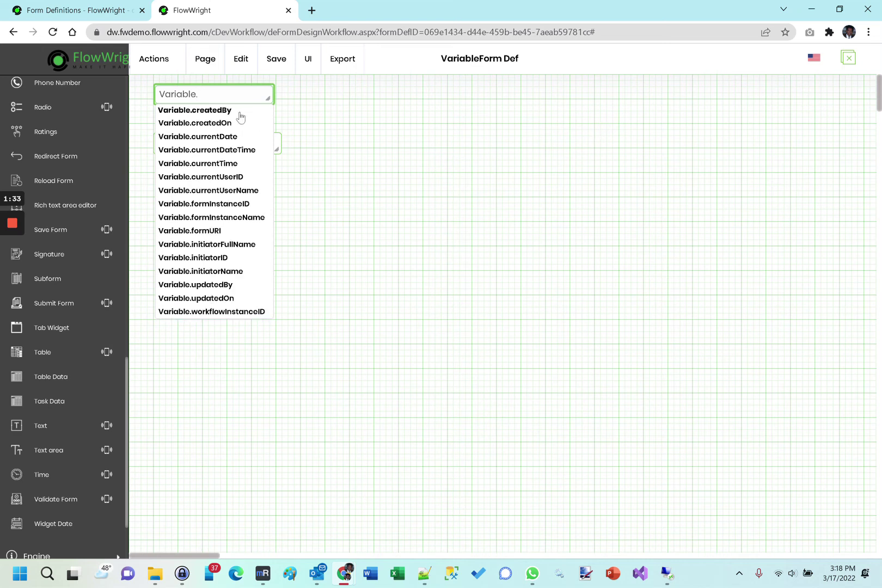
pyautogui.click(222, 246)
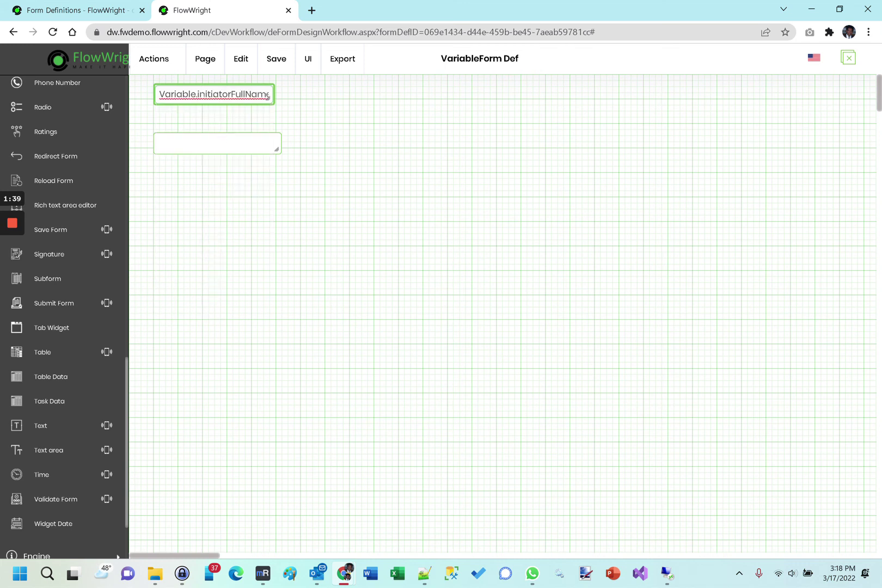
# - Fill the lower text box with the system variable Variable.currentDateTime
pyautogui.click(212, 141)
pyautogui.rightClick(212, 149)
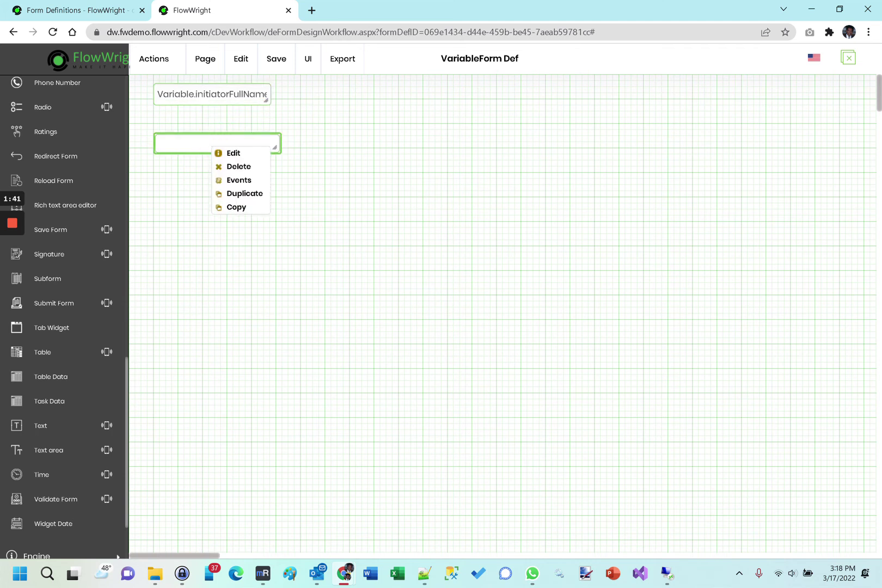
pyautogui.click(191, 144)
pyautogui.write('Variable.')
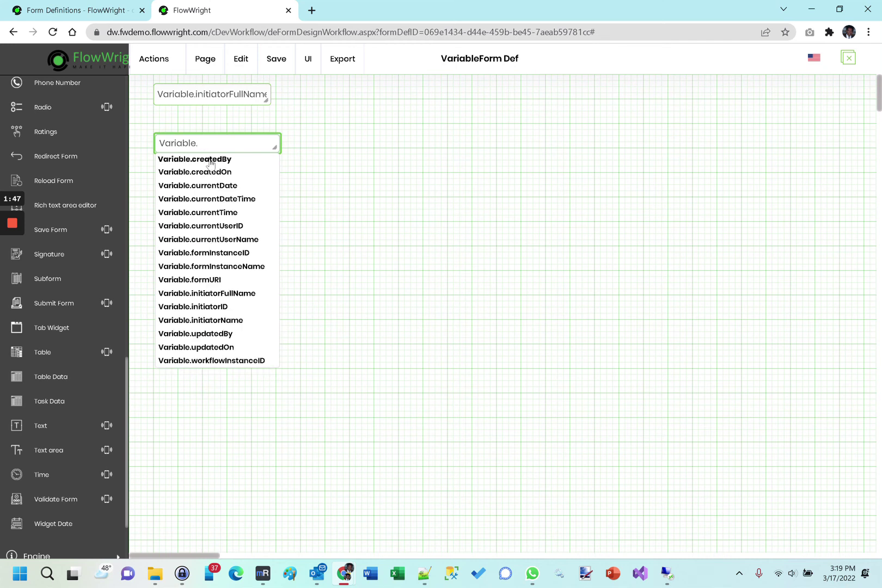
pyautogui.click(217, 198)
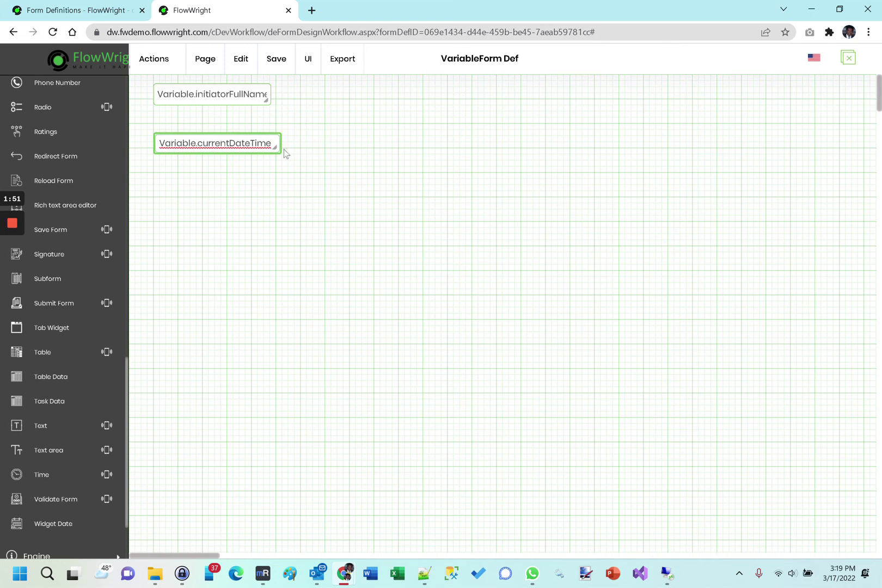
# - Widen both text boxes so their variable names fit, and save the form
pyautogui.moveTo(276, 147); pyautogui.dragTo(335, 144)
pyautogui.moveTo(268, 94); pyautogui.dragTo(335, 90)
pyautogui.click(276, 60)
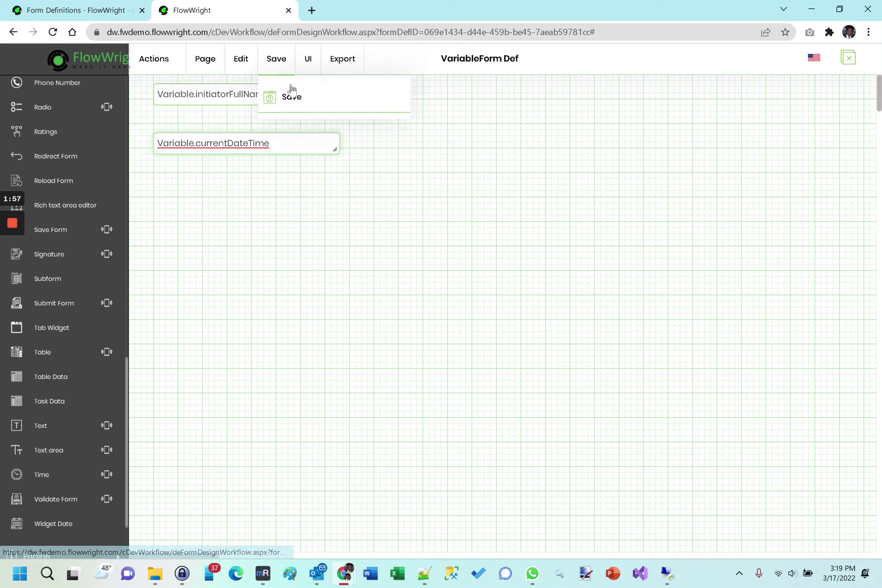
pyautogui.click(295, 99)
# - Preview the form to check the values filled in by both variables, and close the preview
pyautogui.moveTo(308, 69)
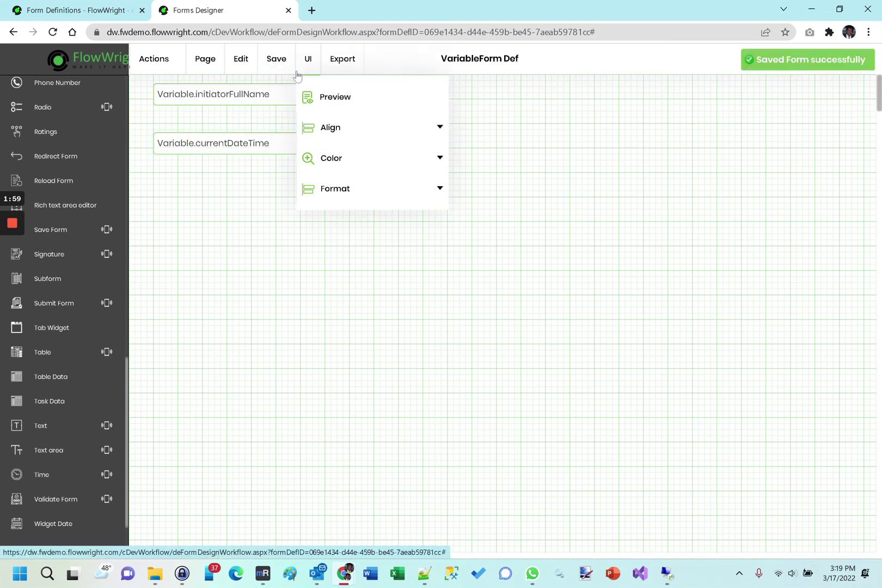
pyautogui.click(324, 96)
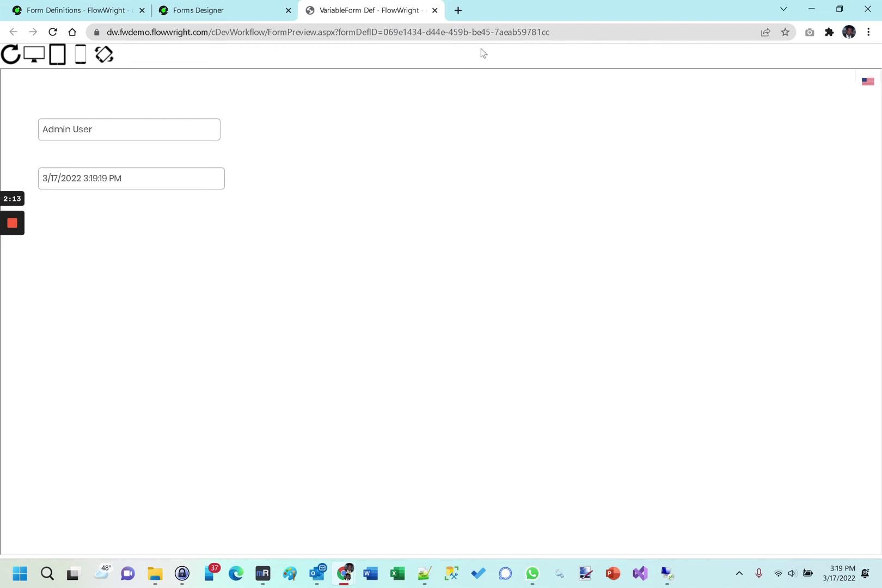
pyautogui.click(435, 10)
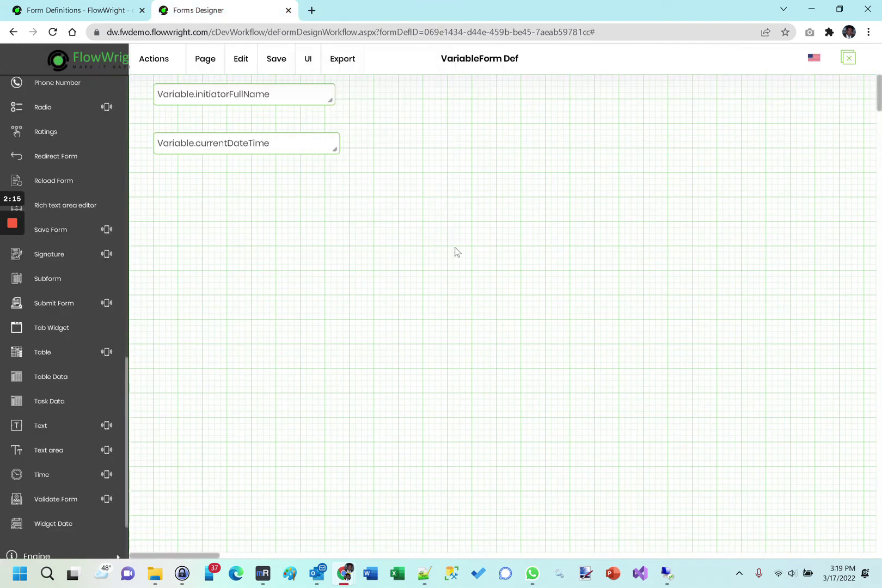
# - Add a third Text widget below the other two, widen it beyond them and align it with their left edge
pyautogui.click(16, 429)
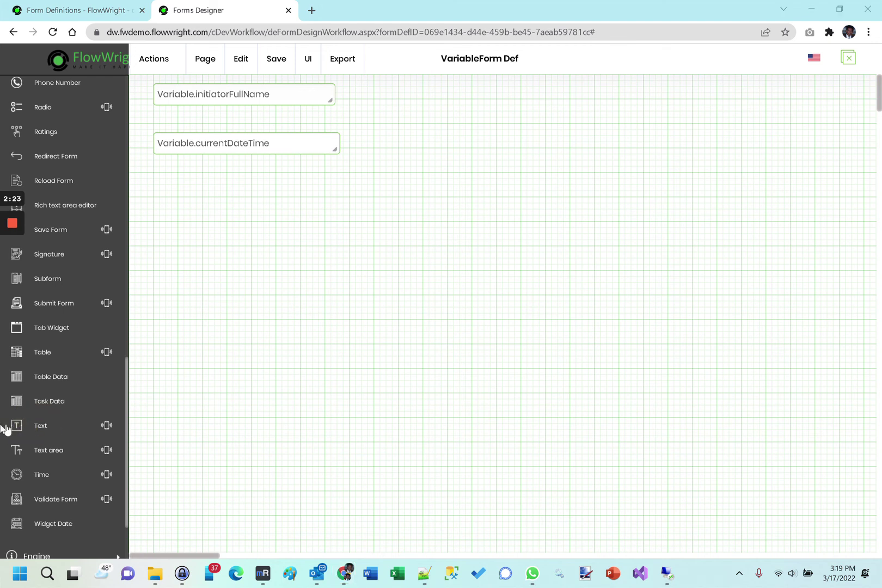
pyautogui.moveTo(9, 429); pyautogui.dragTo(171, 187)
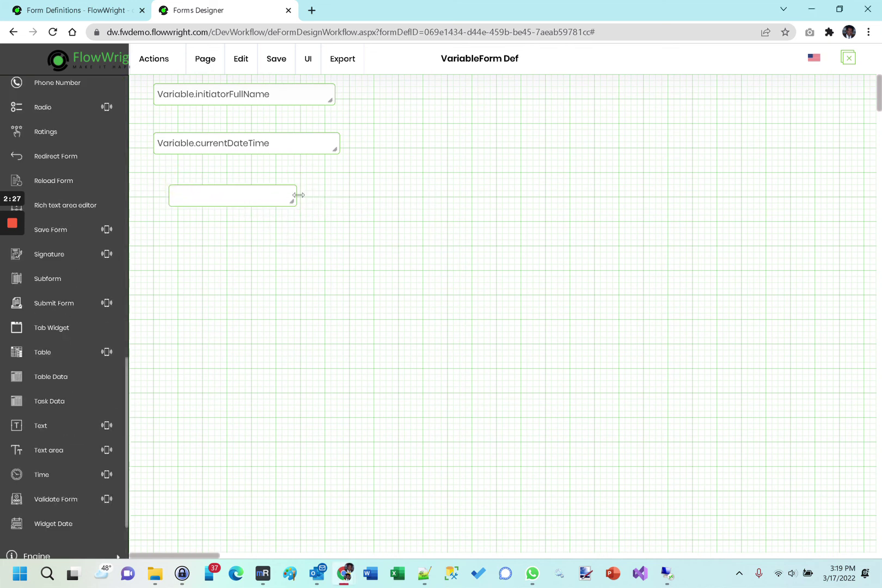
pyautogui.moveTo(290, 201); pyautogui.dragTo(394, 211)
pyautogui.moveTo(305, 196); pyautogui.dragTo(290, 197)
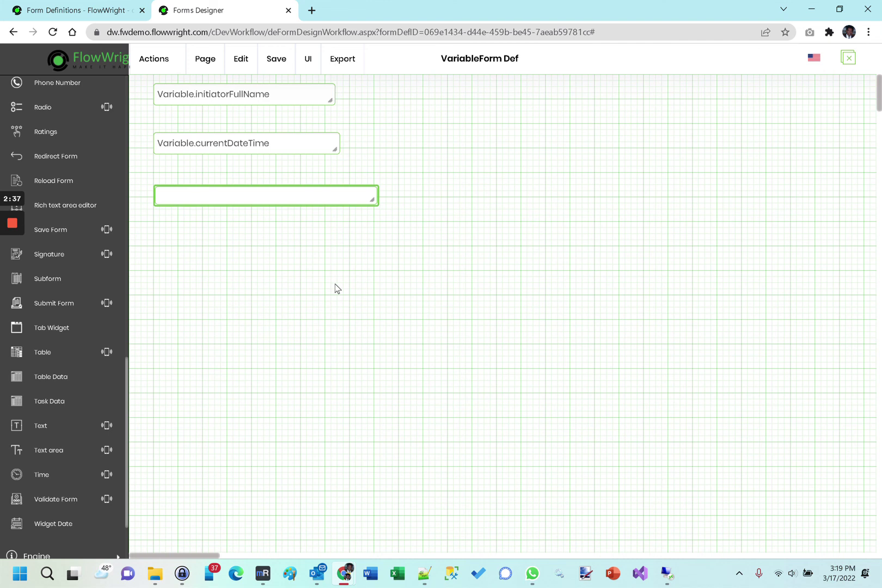
# - Look up the process variables and globals of the Add Two Numbers definition
pyautogui.click(154, 75)
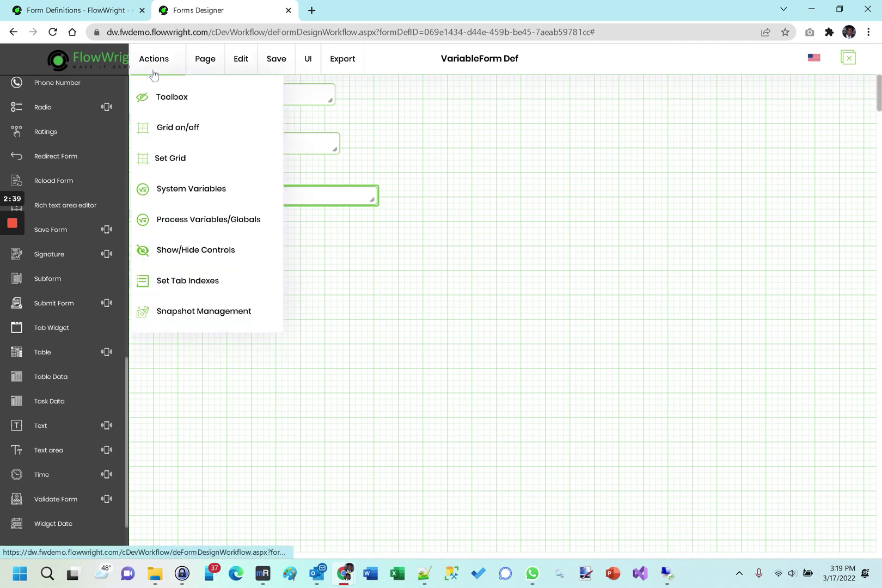
pyautogui.click(202, 220)
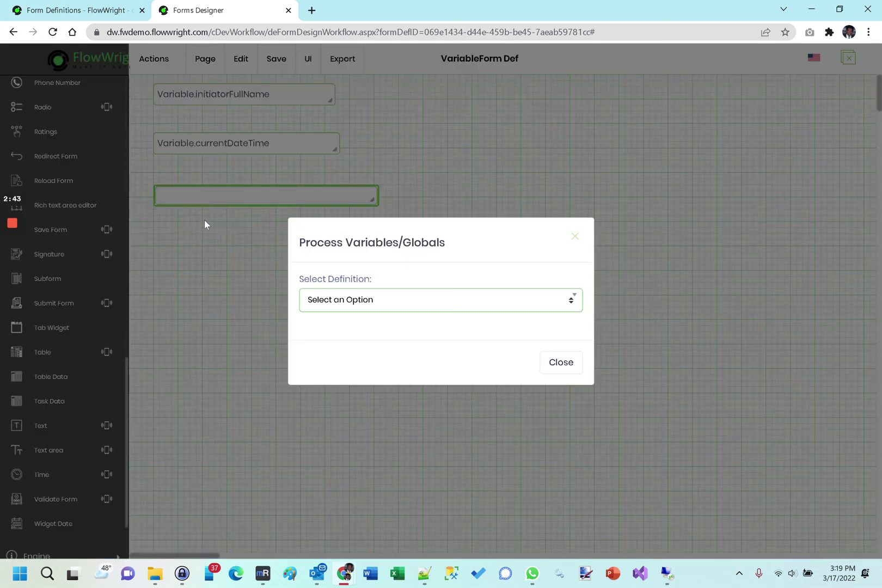
pyautogui.click(359, 301)
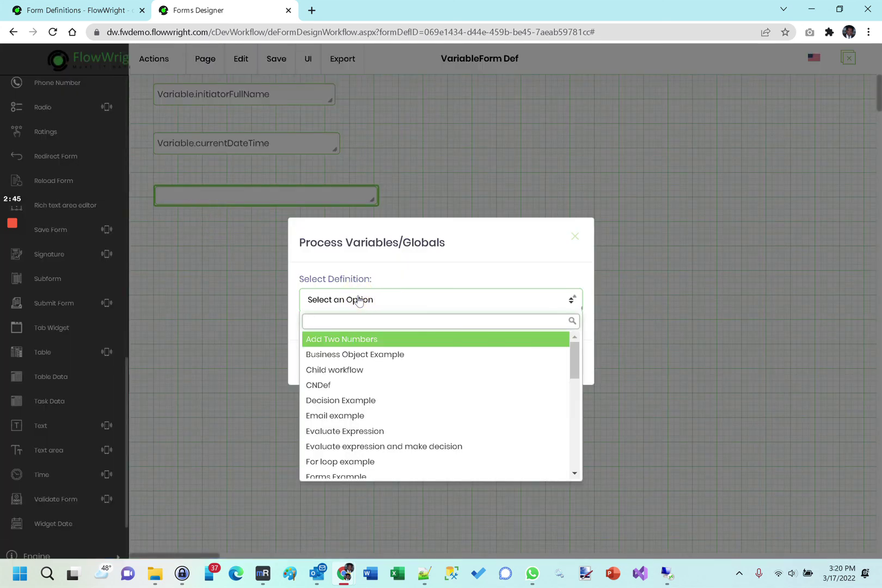
pyautogui.click(341, 340)
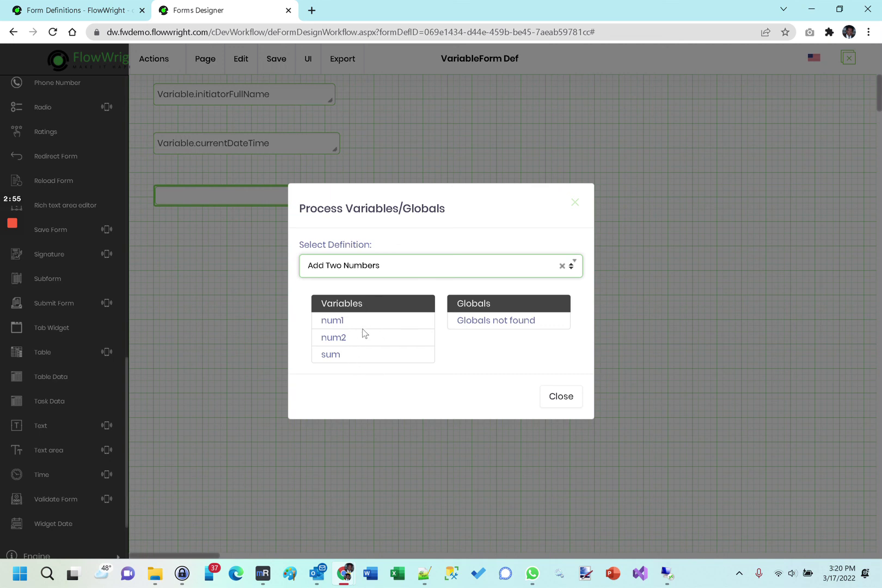
pyautogui.click(568, 397)
# - Fill the third text box with the process variable Variable.num1
pyautogui.rightClick(259, 193)
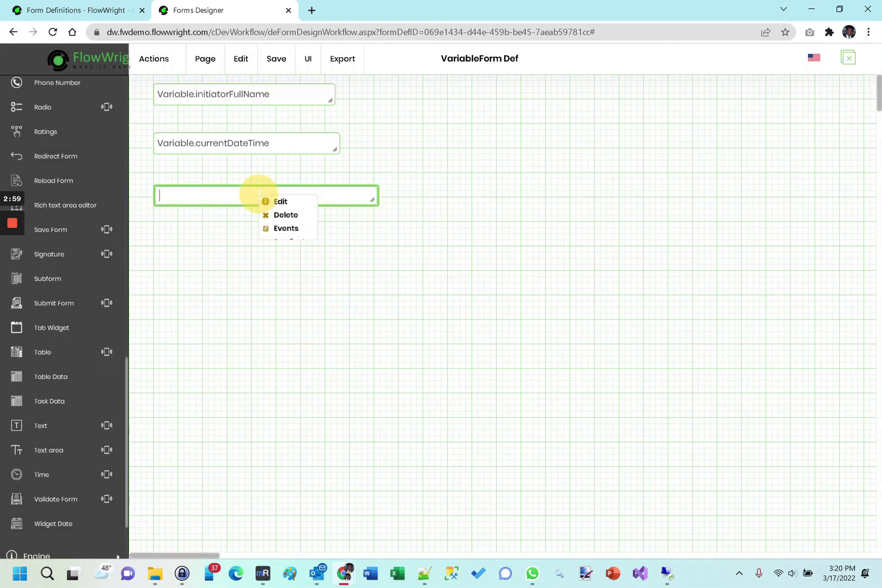
pyautogui.click(221, 194)
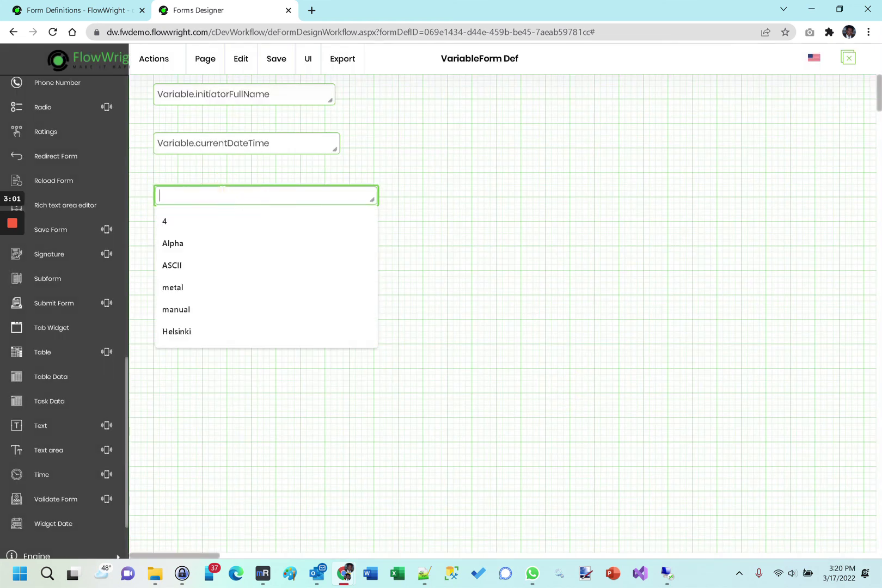
pyautogui.write('Variable.num1')
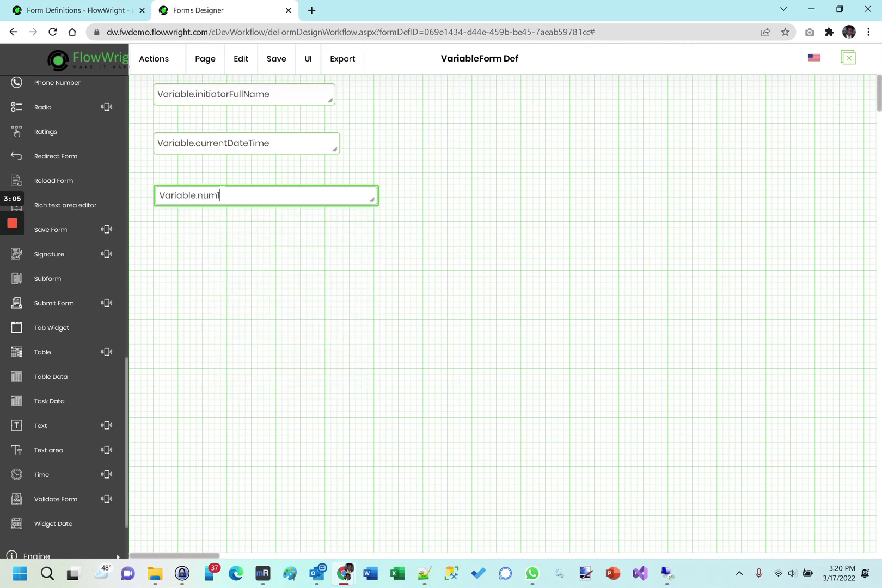
pyautogui.click(242, 250)
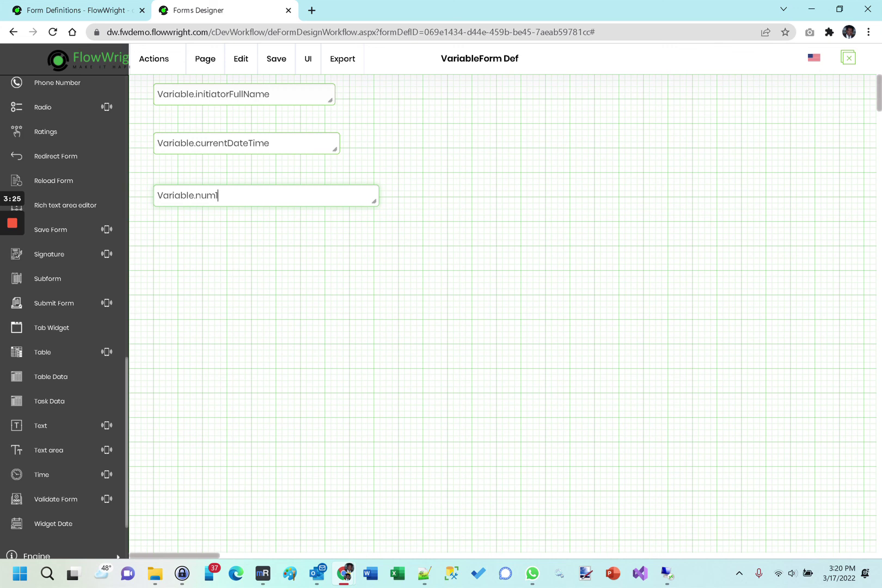
pyautogui.moveTo(13, 225)
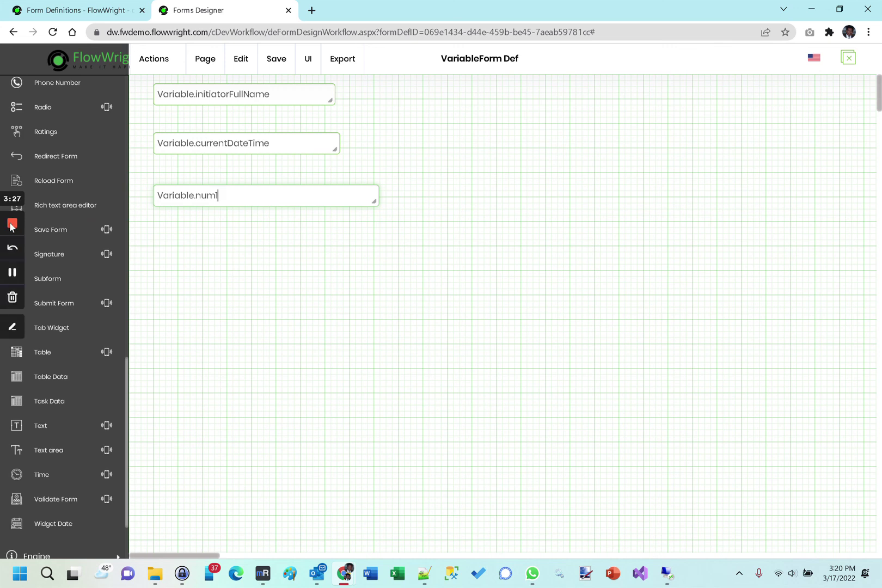